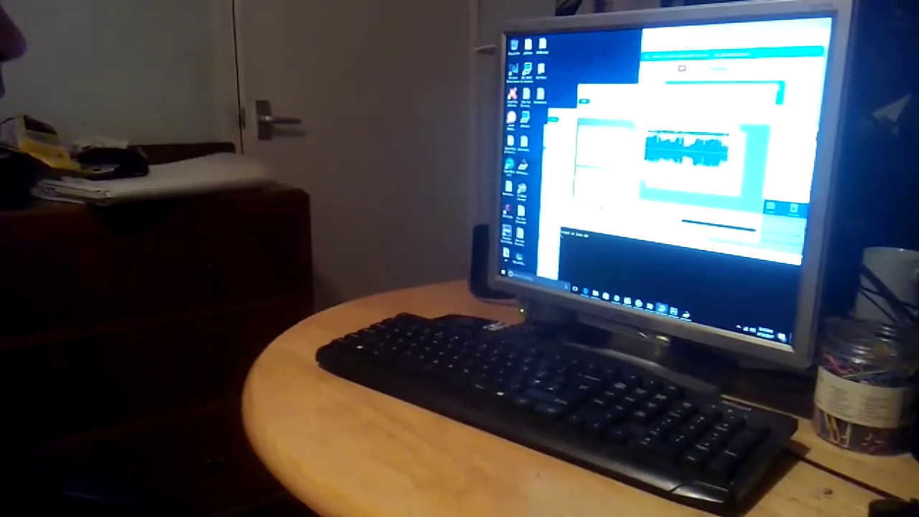
key("alt+Tab")
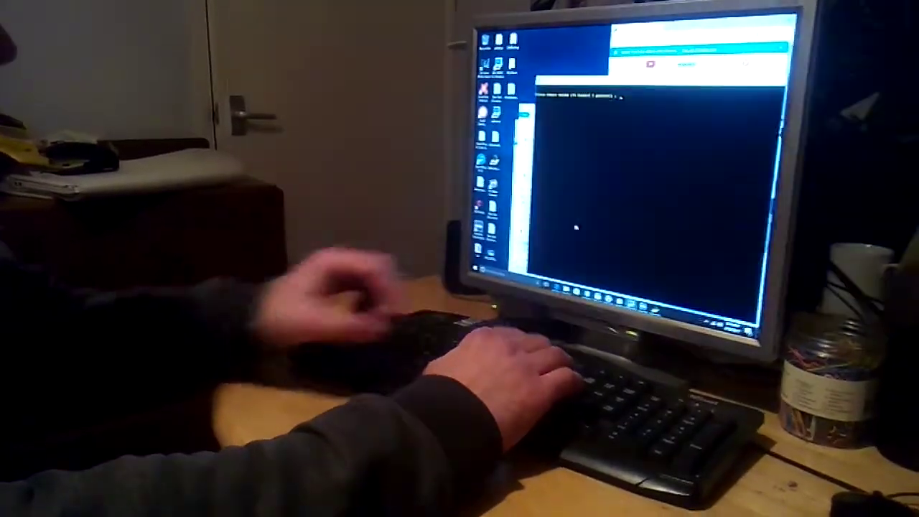